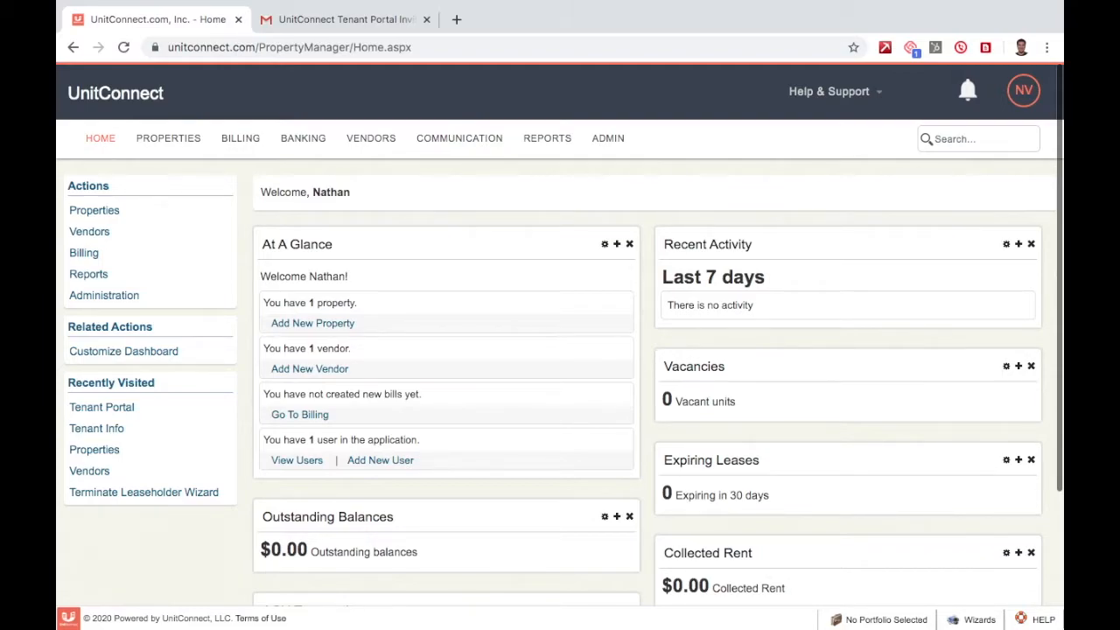
# Load unitconnect.com in a new tab and open the SIGN UP FREE 30-day trial page.
pyautogui.hotkey('ctrl', 't')
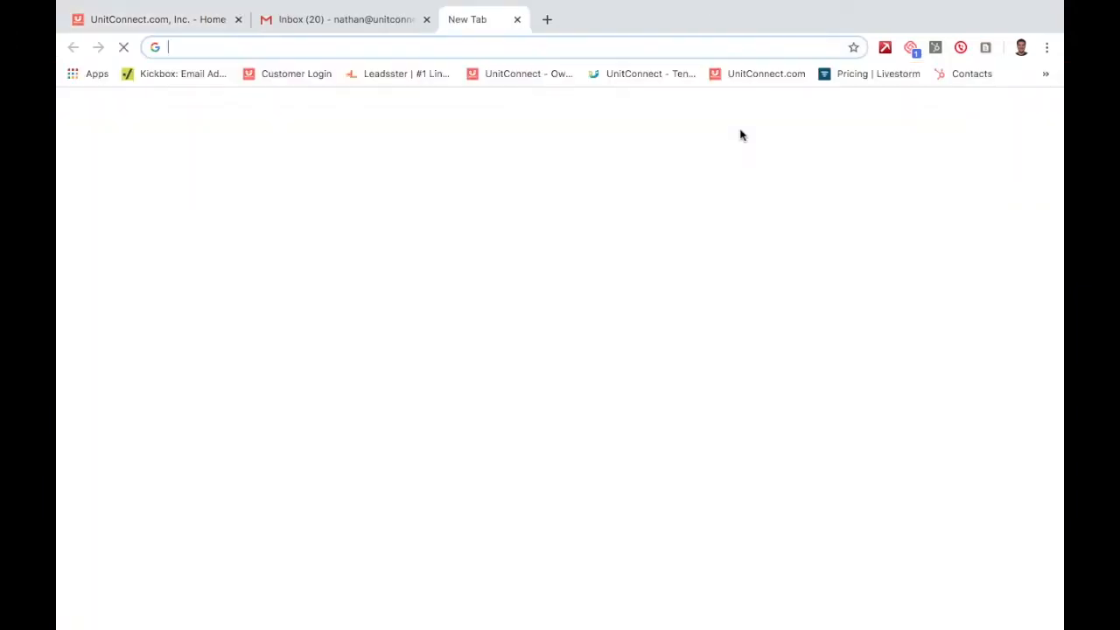
pyautogui.write('un')
pyautogui.press('Return')
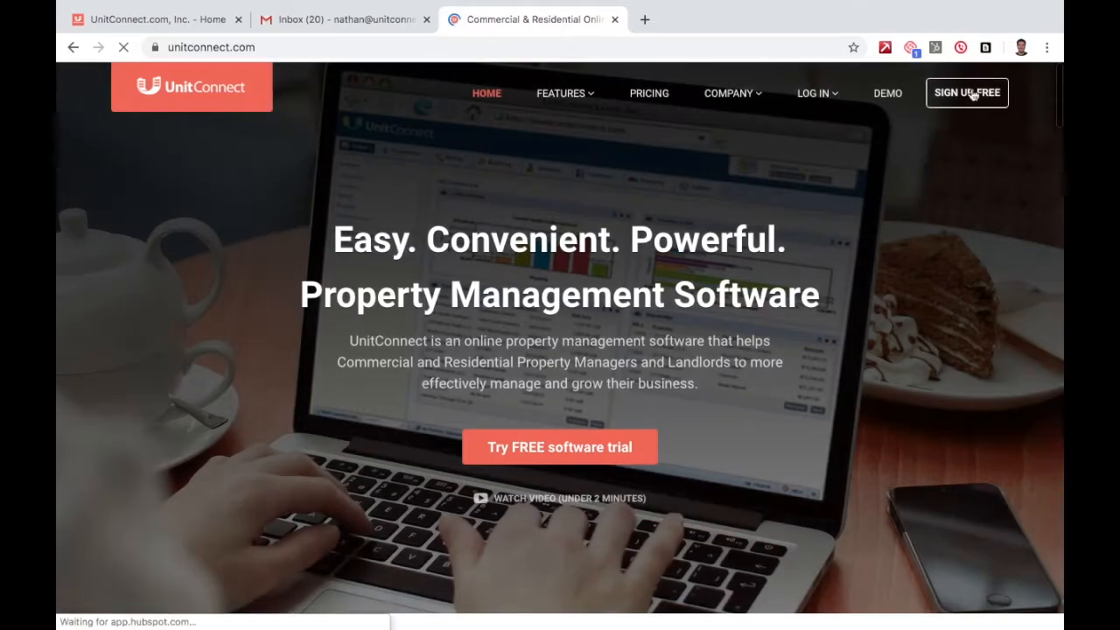
pyautogui.click(971, 95)
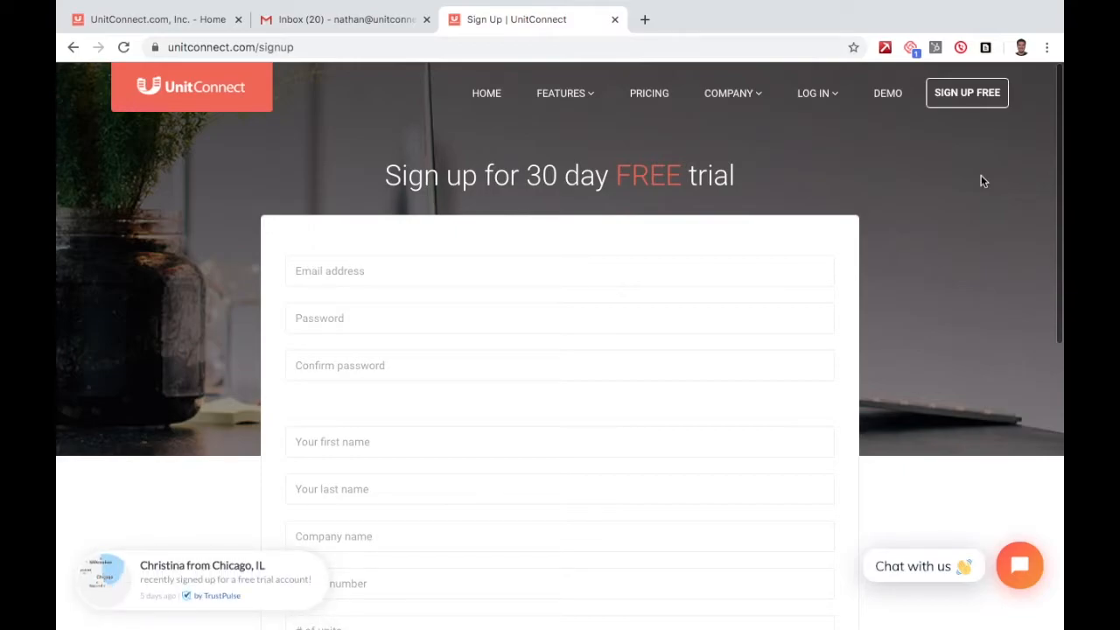
# In the manager account, go to ADMIN > Application Management > Manage Tenant Portal.
pyautogui.click(179, 20)
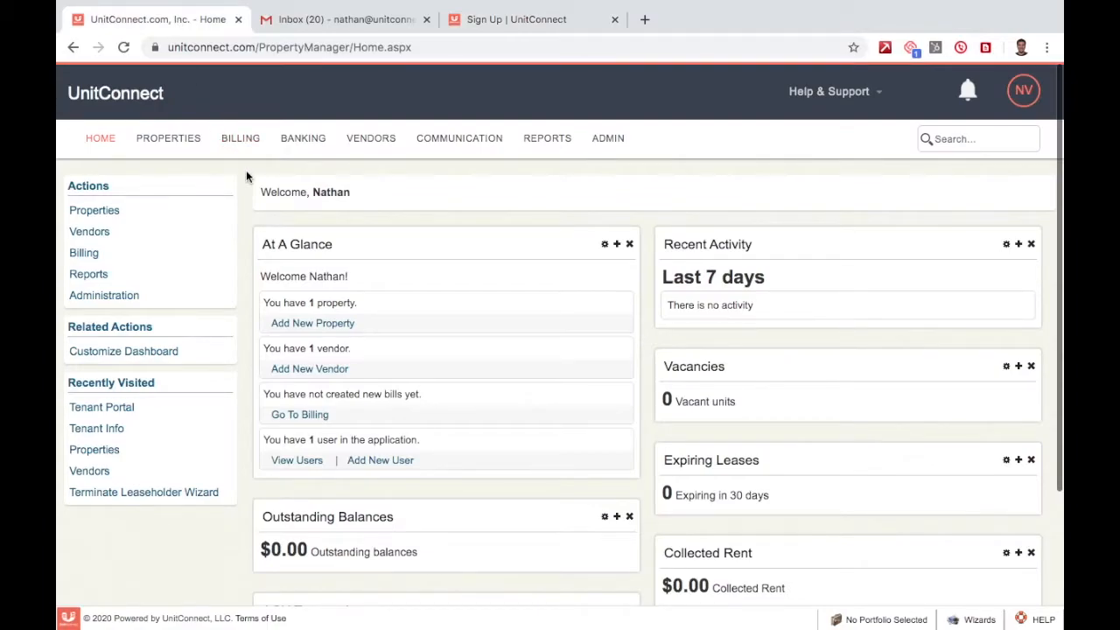
pyautogui.click(608, 140)
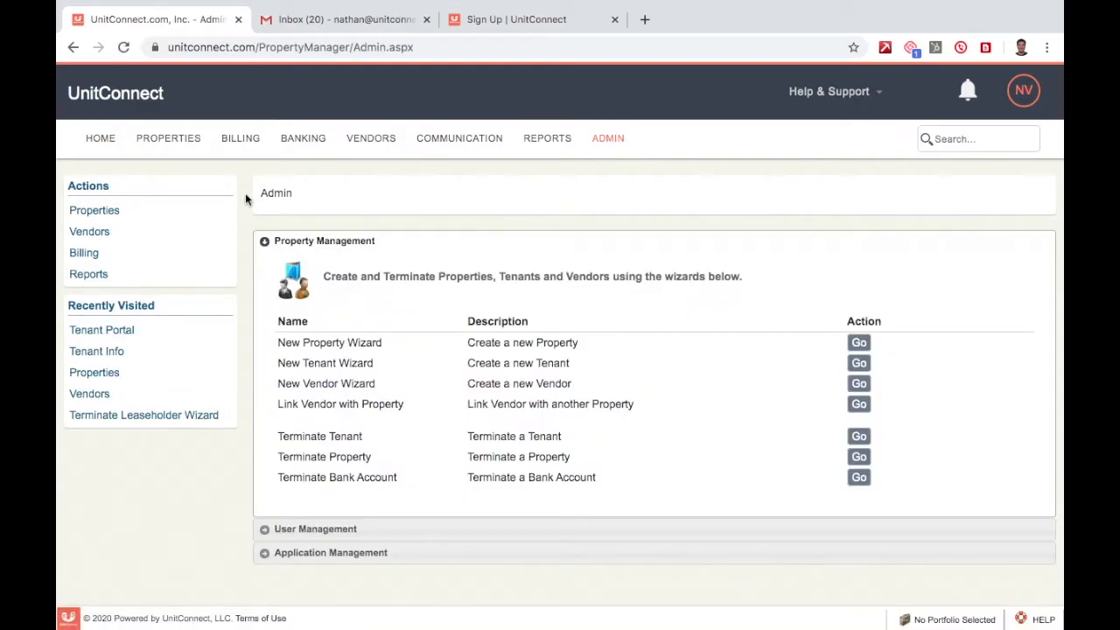
pyautogui.click(305, 554)
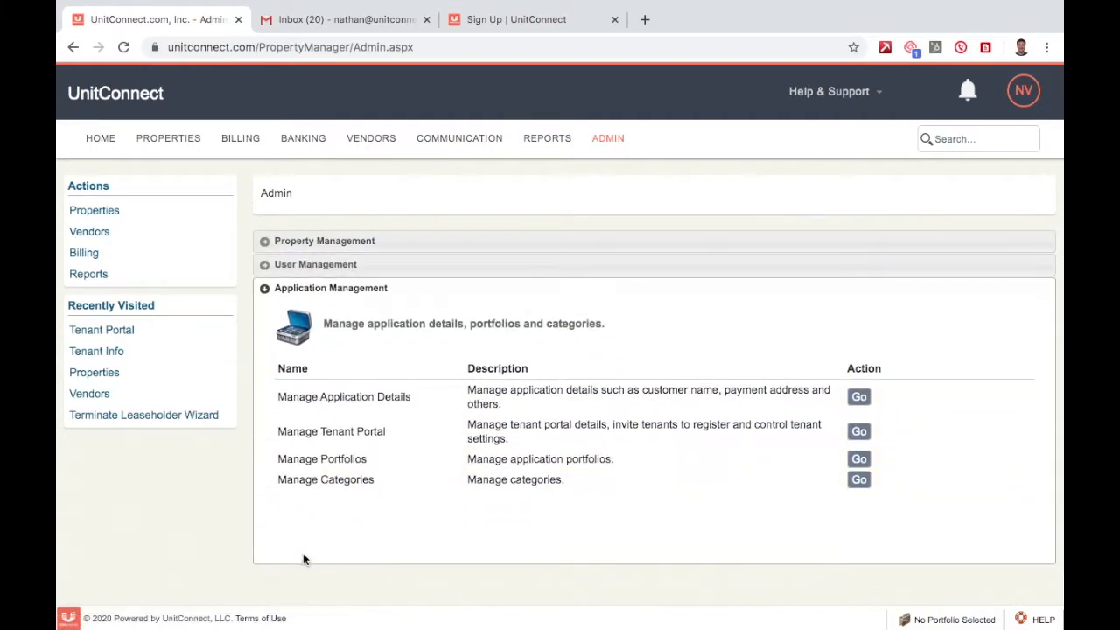
pyautogui.click(857, 434)
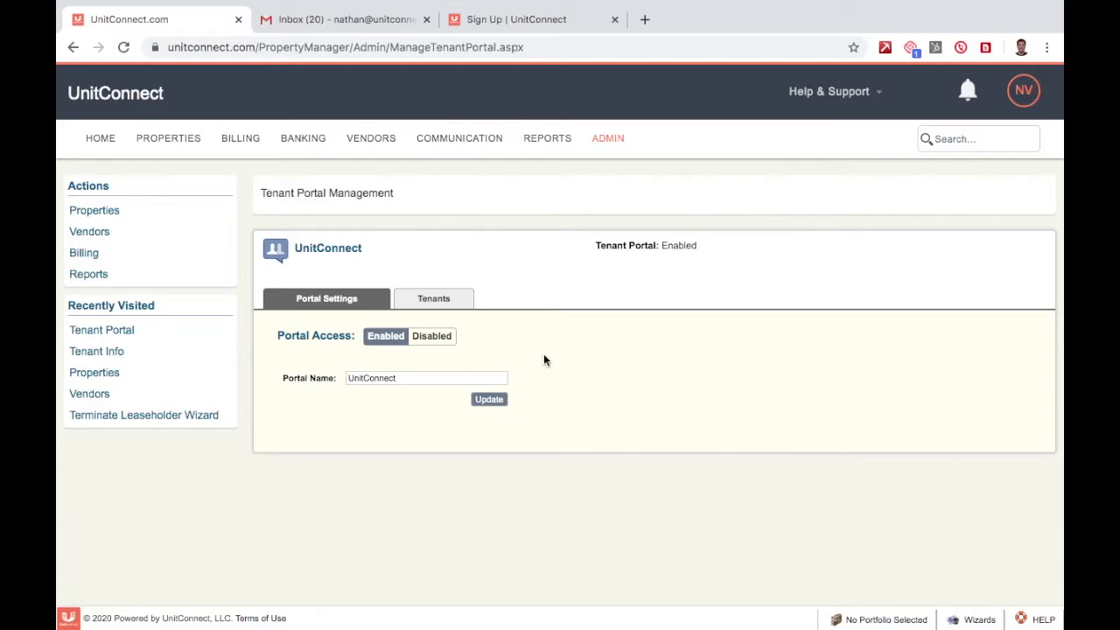
# Toggle Portal Access to Disabled and back to Enabled, then invite the non-registered tenant from the Tenants tab.
pyautogui.click(432, 337)
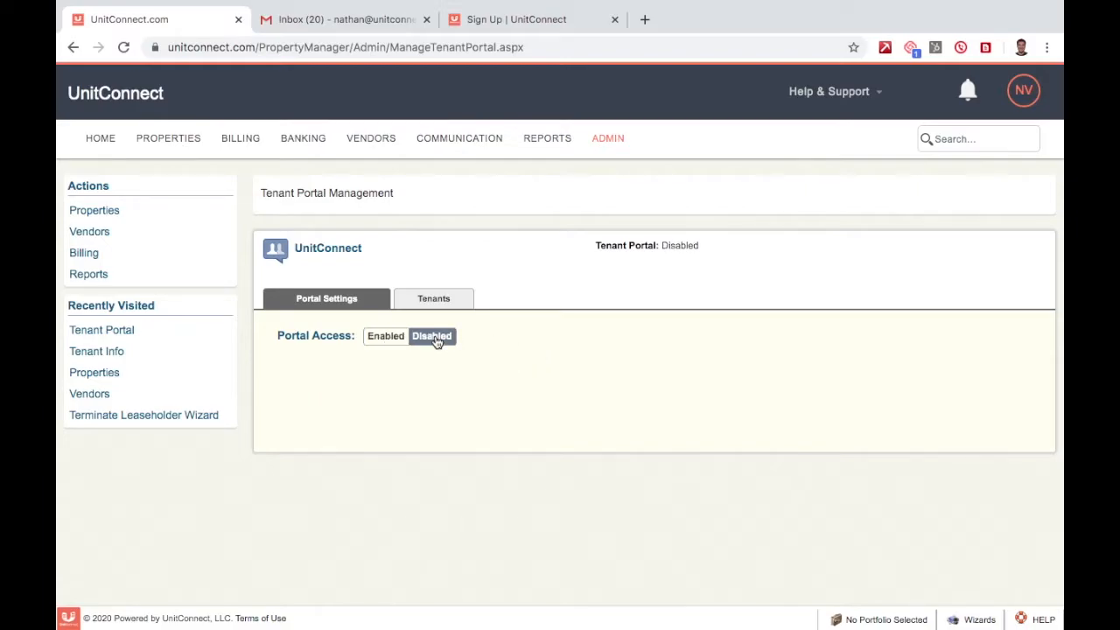
pyautogui.click(434, 338)
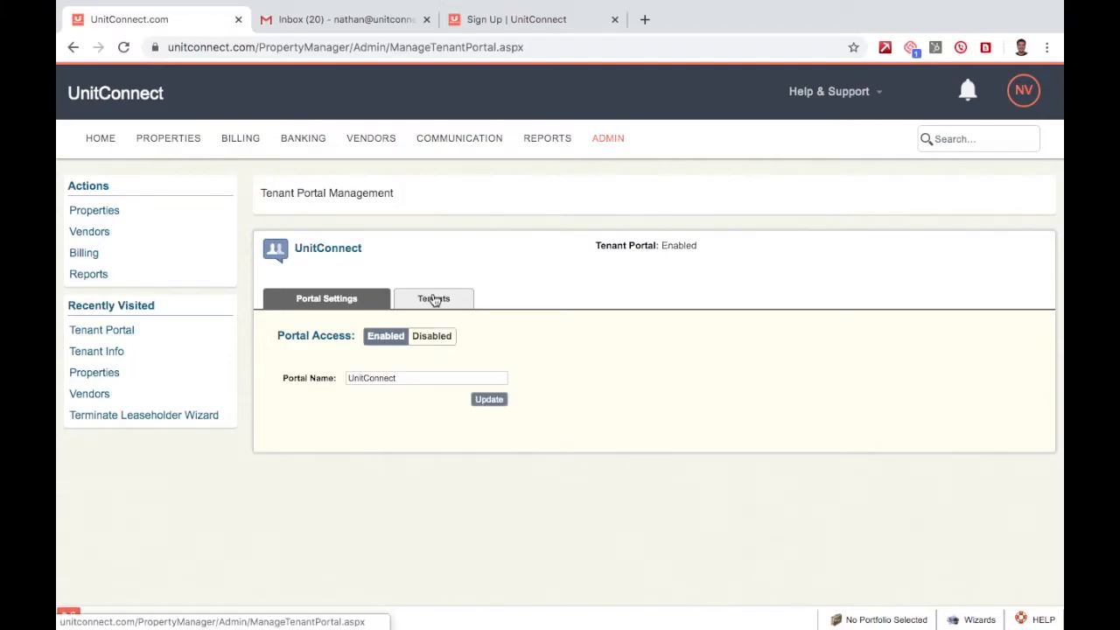
pyautogui.click(433, 299)
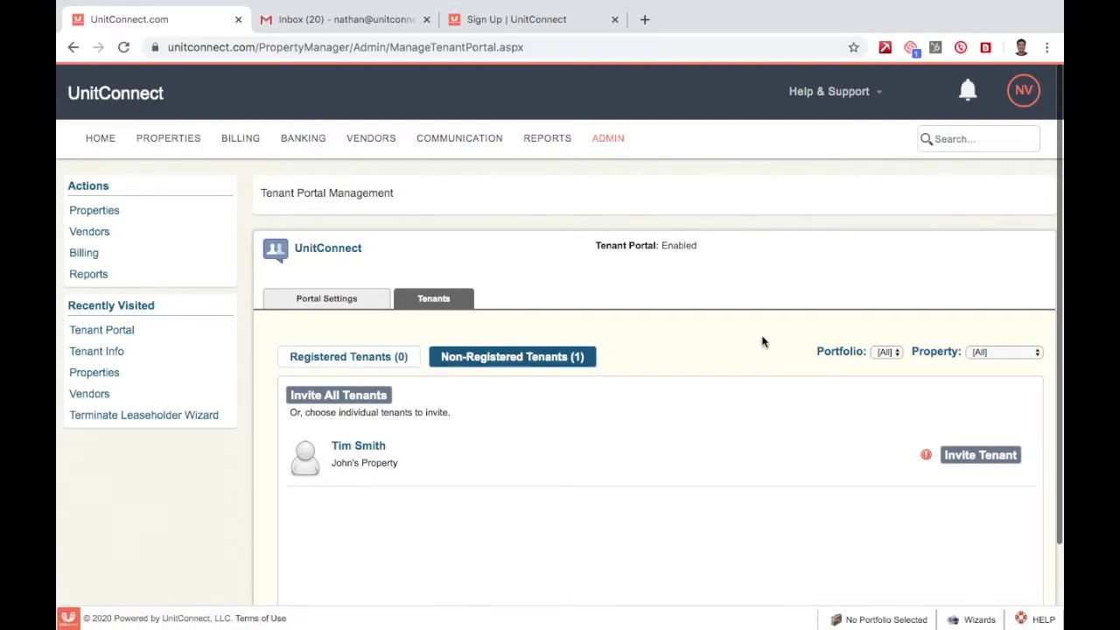
pyautogui.scroll(-1, 762, 341)
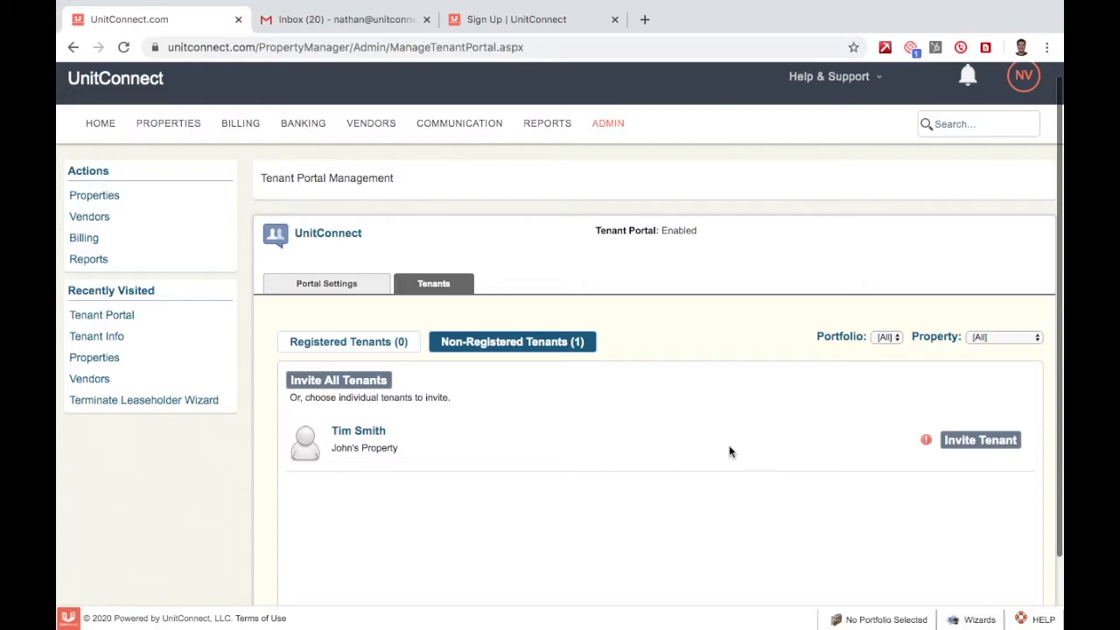
pyautogui.click(989, 442)
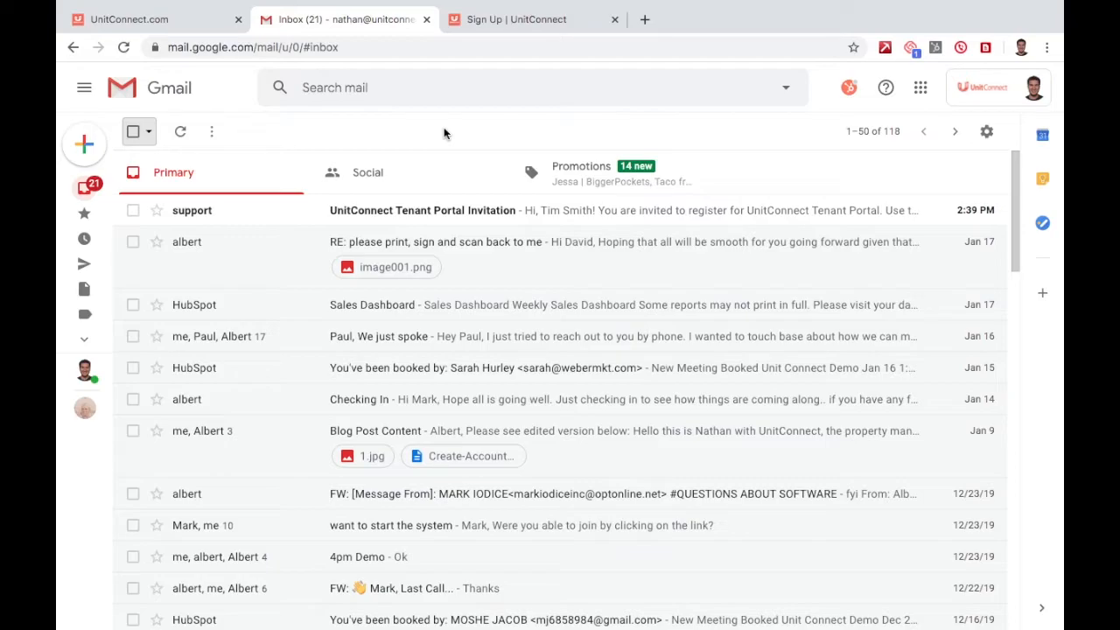
# Open the Tenant Portal Invitation email, follow its registration link, and select the invitation code to copy.
pyautogui.click(428, 216)
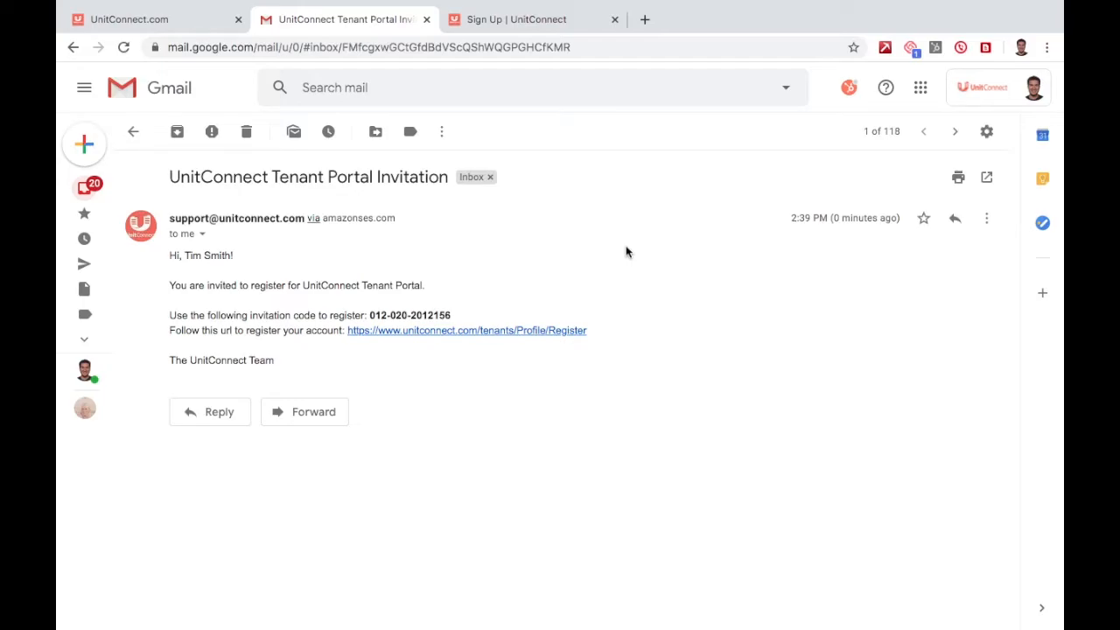
pyautogui.click(529, 333)
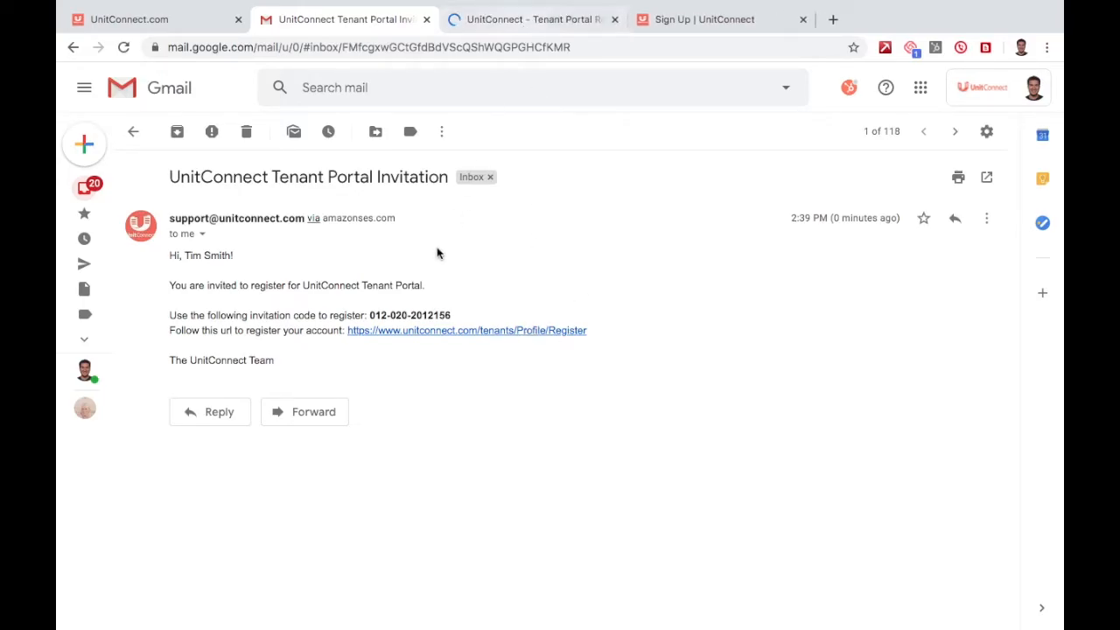
pyautogui.click(370, 312)
pyautogui.moveTo(370, 311); pyautogui.dragTo(461, 321)
pyautogui.press('super+c')
pyautogui.hotkey('ctrl', 'Tab')
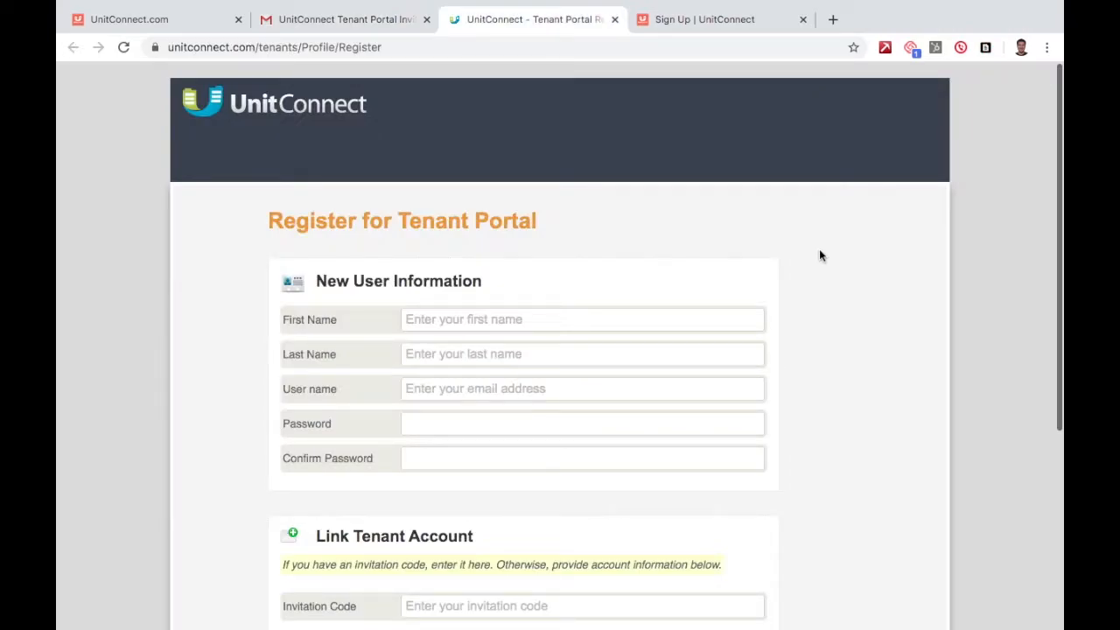
# Fill in the tenant's first and last name, the e-mail user name, and the password twice.
pyautogui.click(517, 309)
pyautogui.press('Tab')
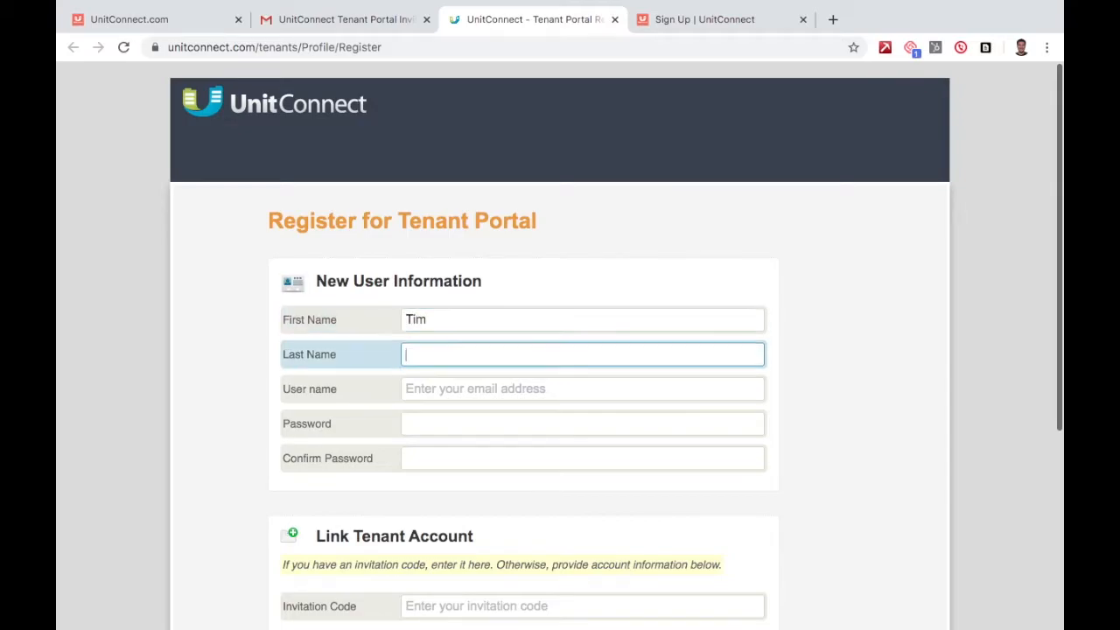
pyautogui.press('Tab')
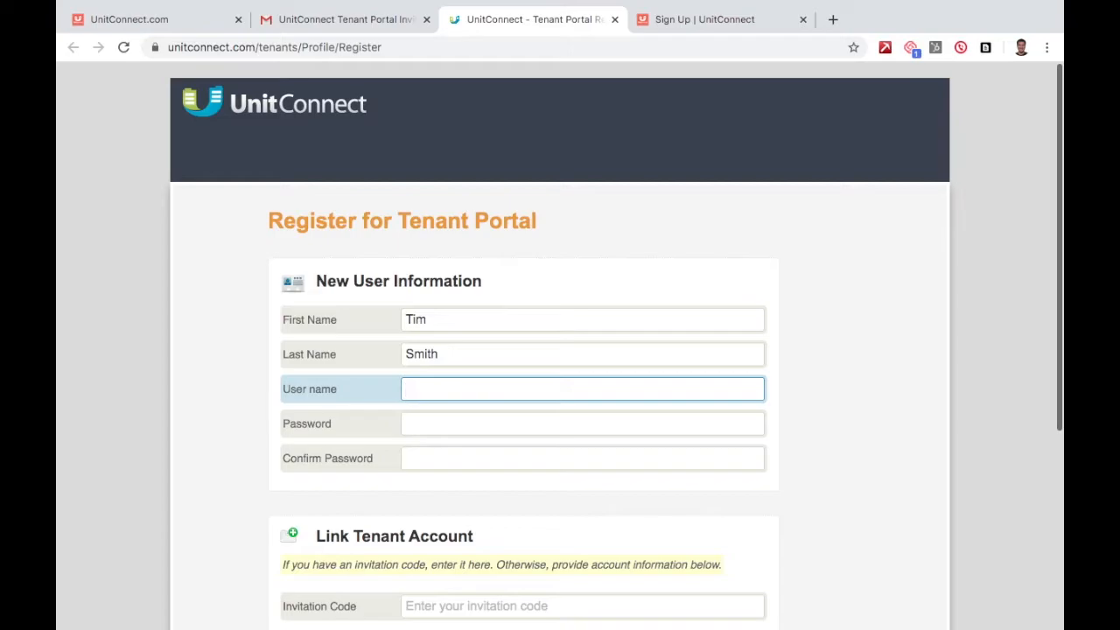
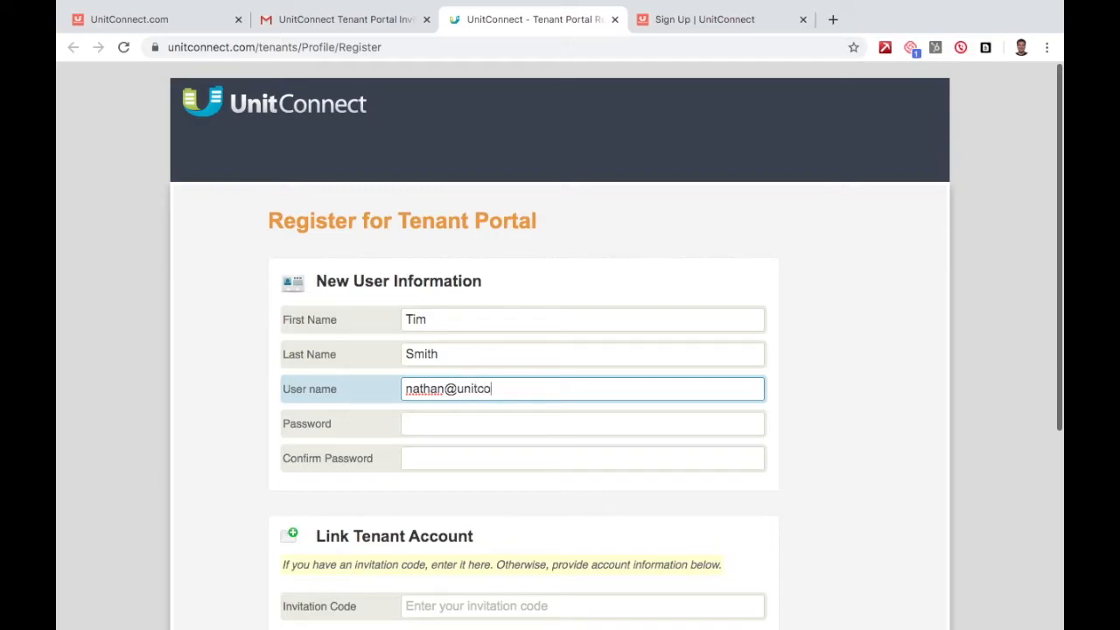
pyautogui.press('Tab')
pyautogui.write('•••••••••••')
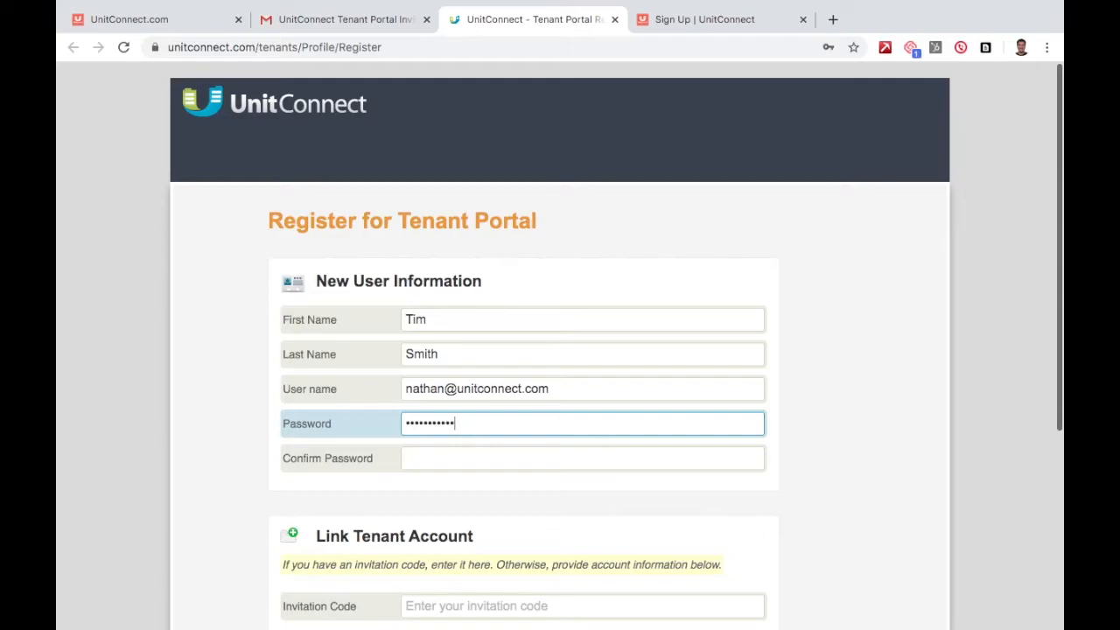
pyautogui.press('Tab')
pyautogui.write('•••••••••••')
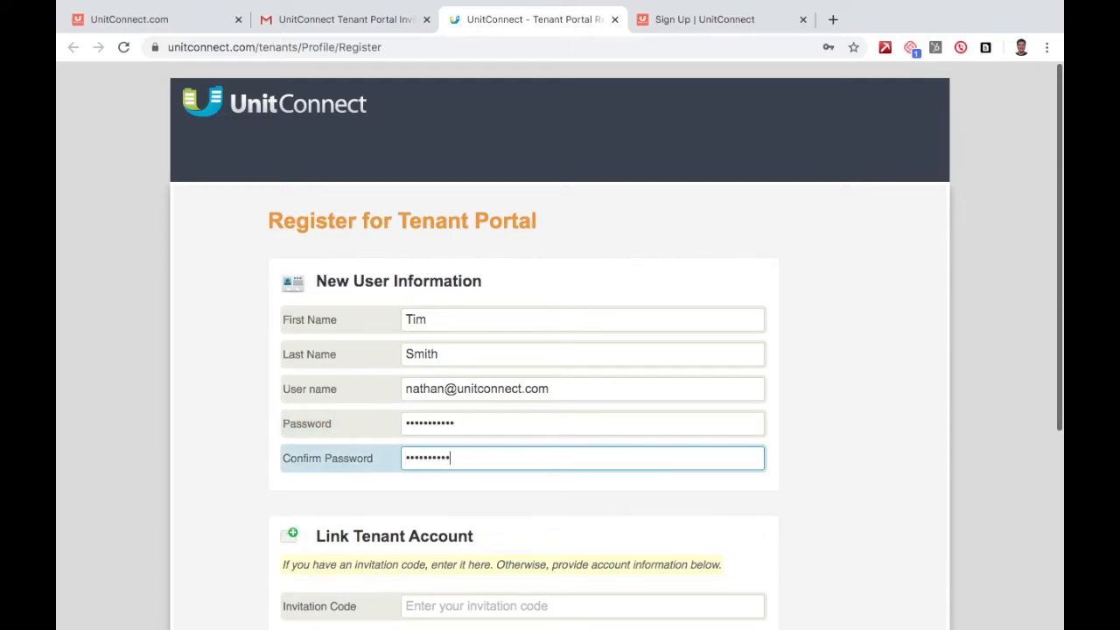
# Paste the emailed invitation code and submit the registration.
pyautogui.press('Tab')
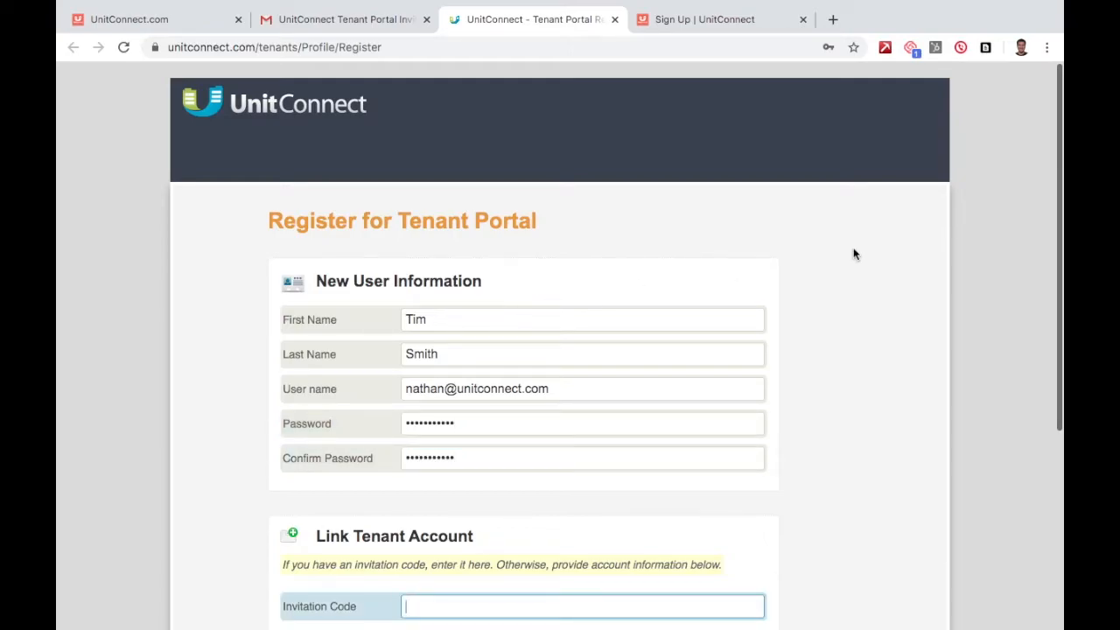
pyautogui.scroll(-2, 854, 254)
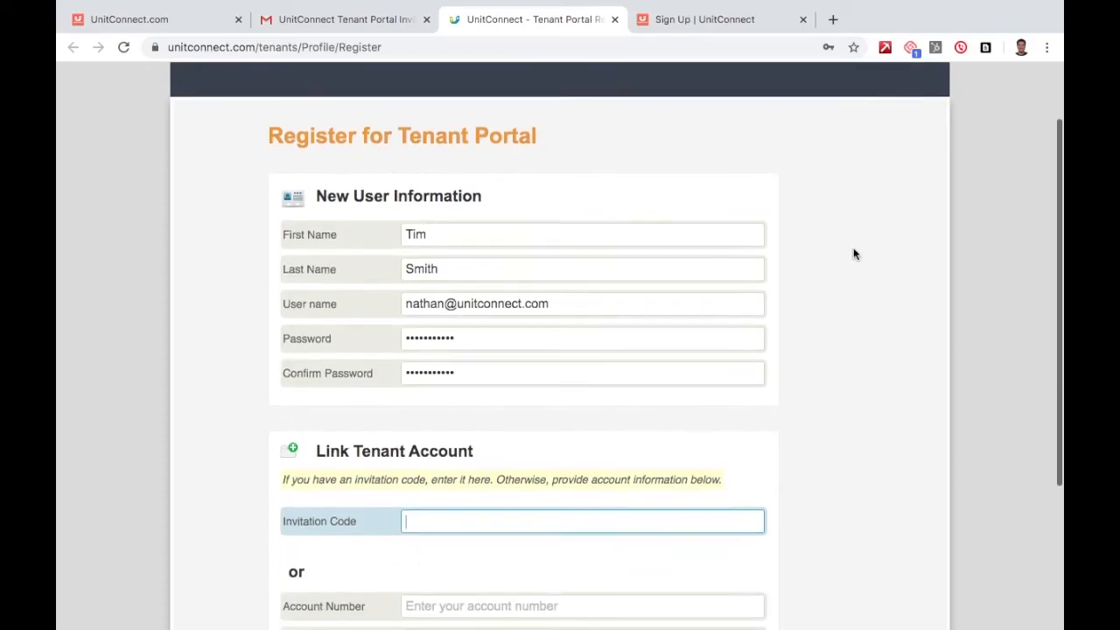
pyautogui.press('super+v')
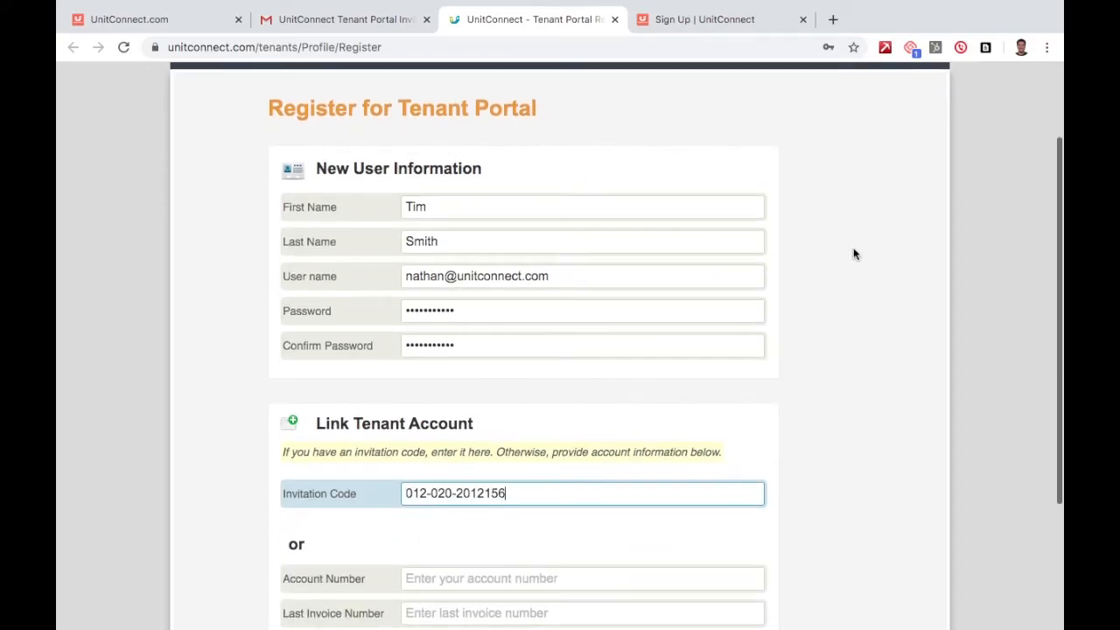
pyautogui.scroll(-3, 854, 254)
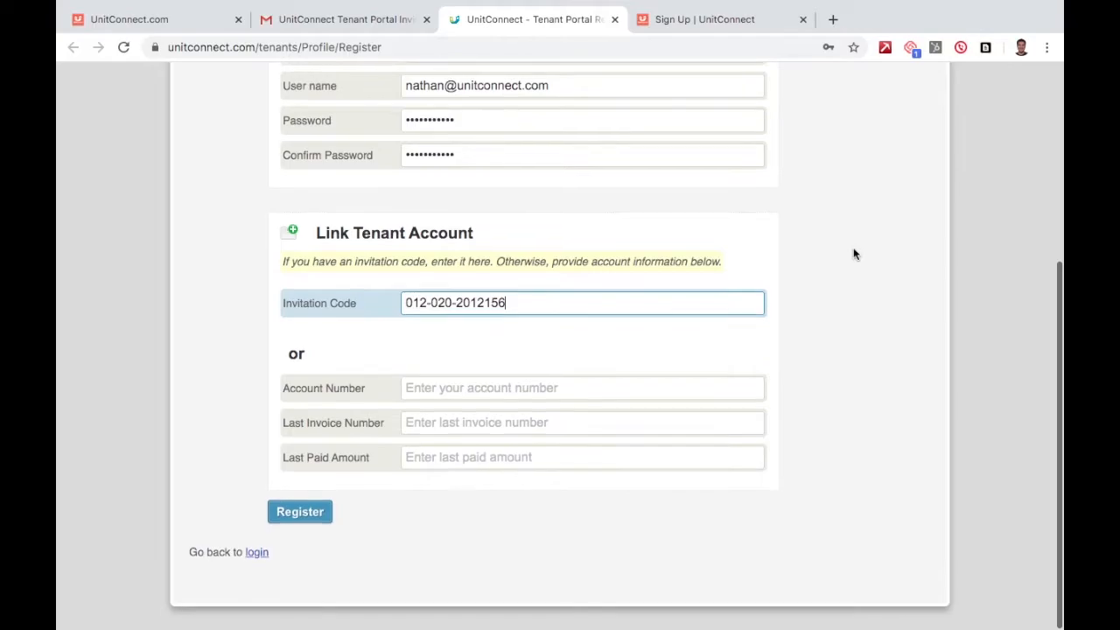
pyautogui.click(295, 514)
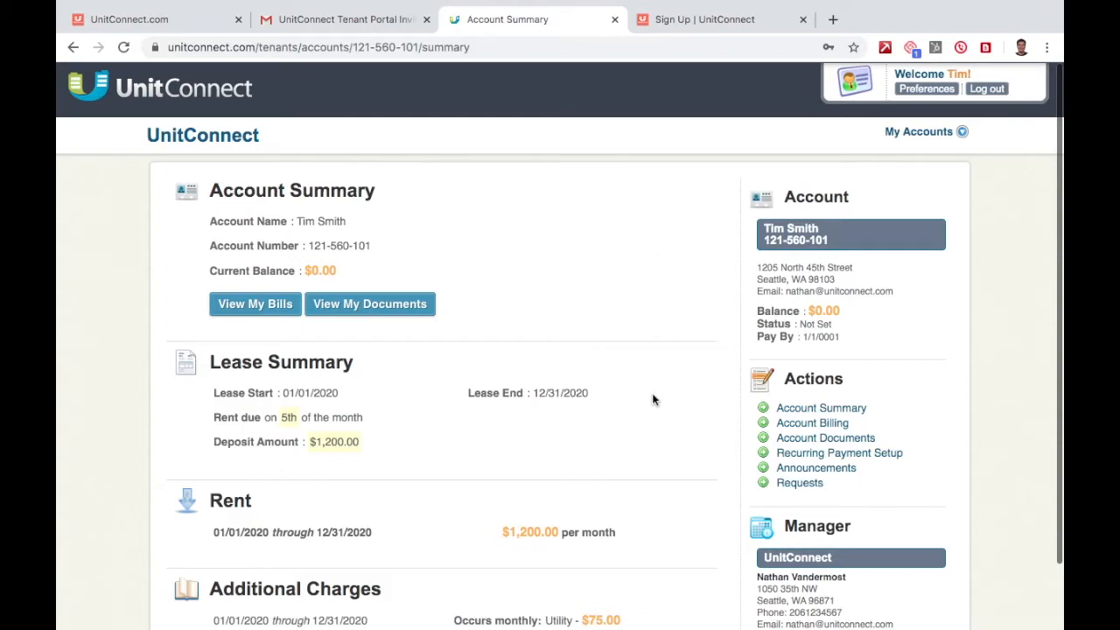
# Log the tenant out of the portal and close the Tenant Portal tab.
pyautogui.scroll(-2, 652, 399)
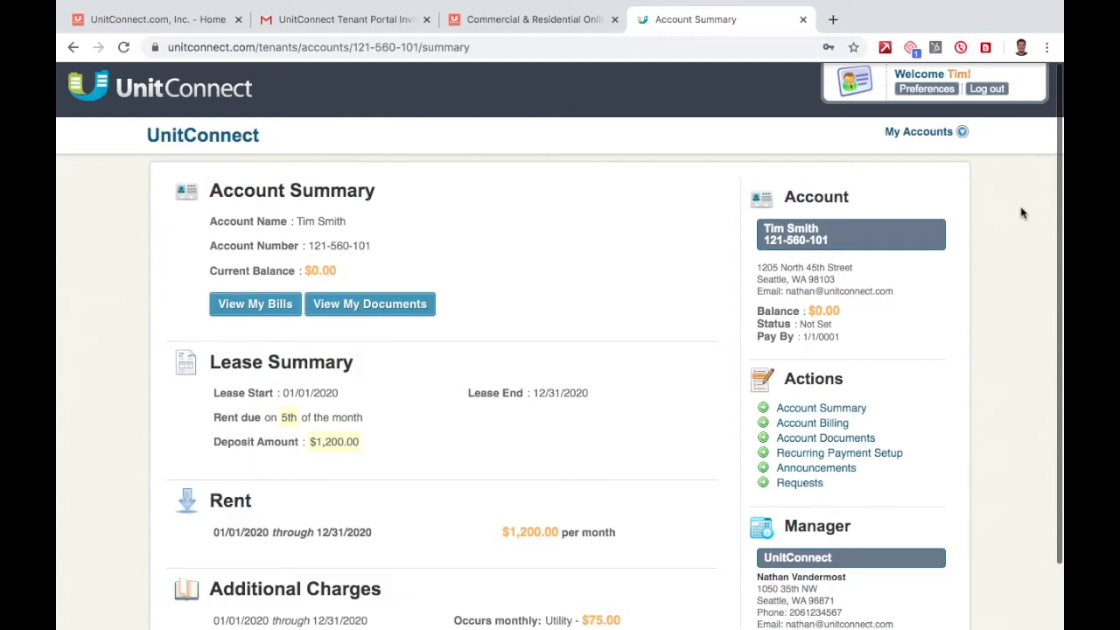
pyautogui.click(989, 92)
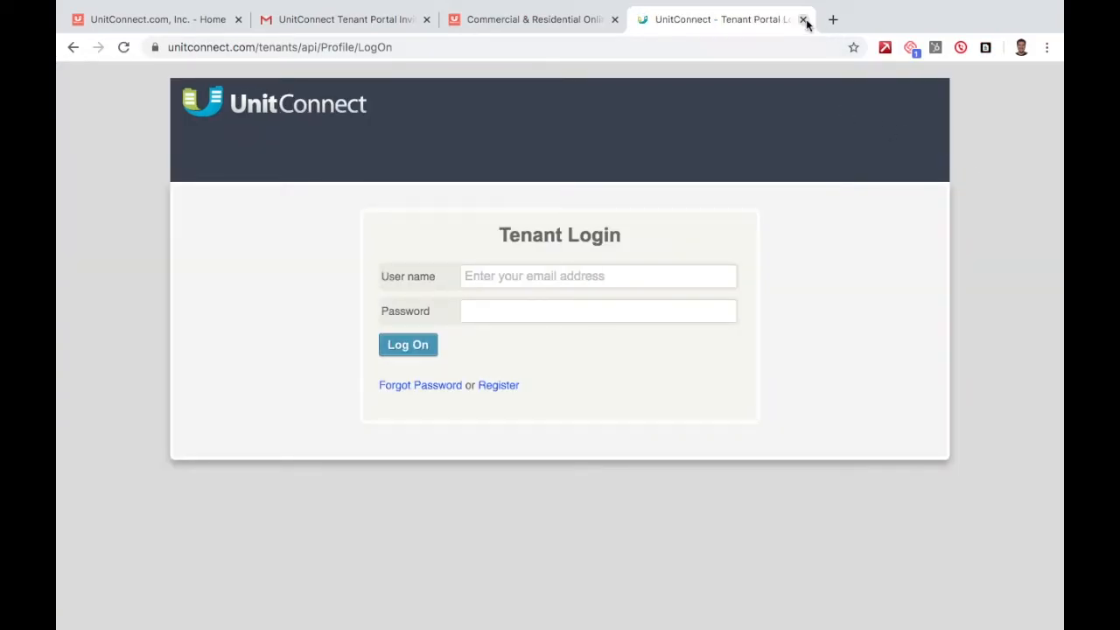
pyautogui.click(803, 19)
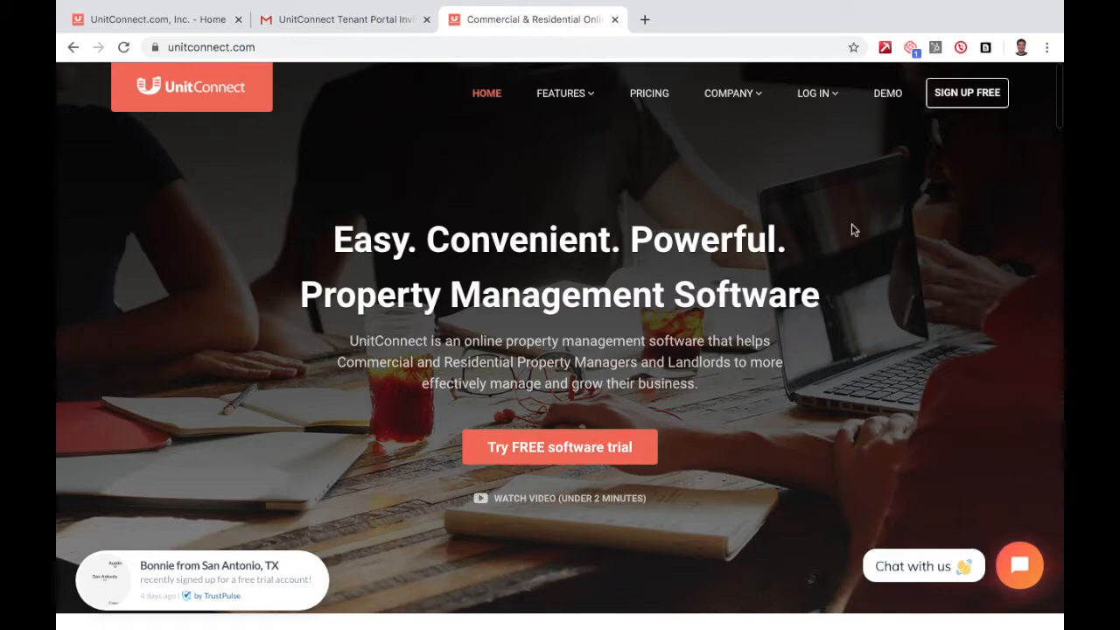
# Sign in through LOG IN > Tenant Login with the tenant's user name and password, then check the Account Name.
pyautogui.moveTo(813, 95)
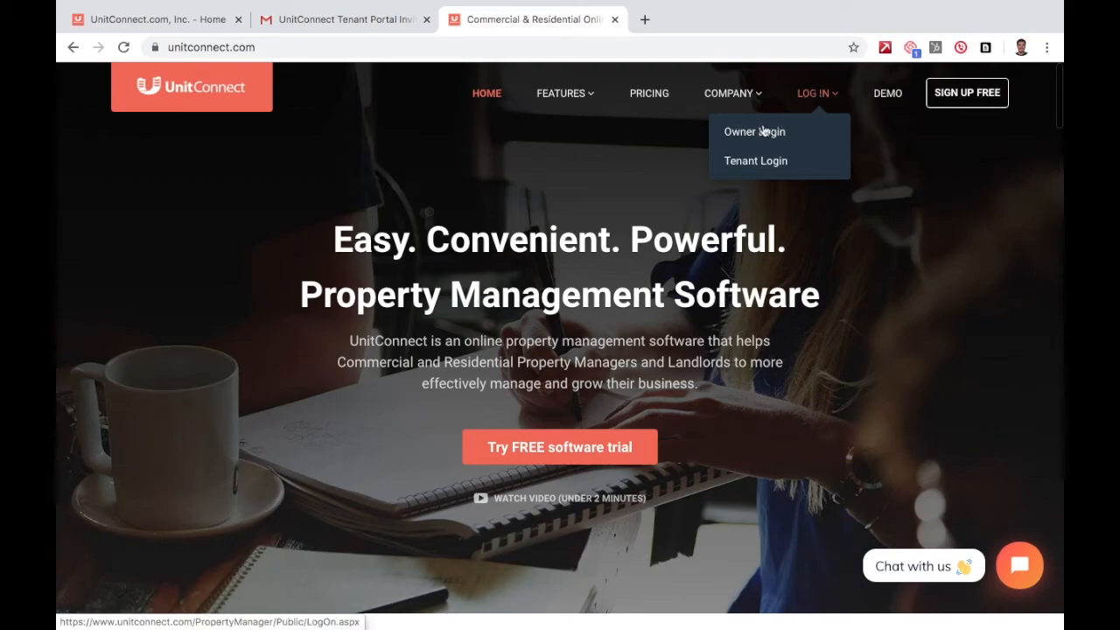
pyautogui.click(810, 164)
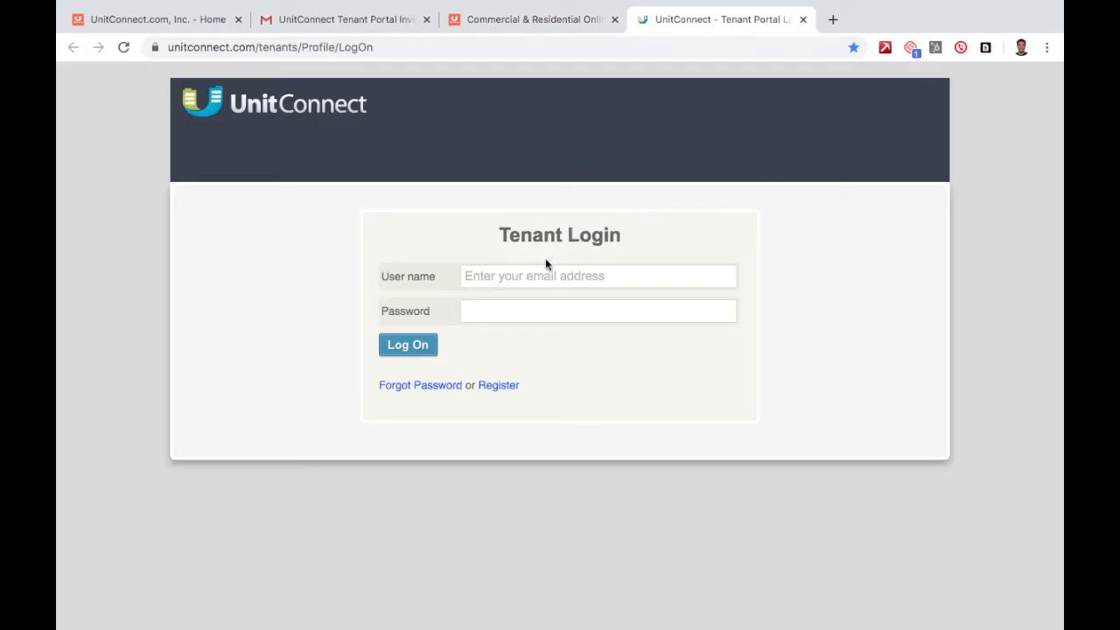
pyautogui.click(522, 276)
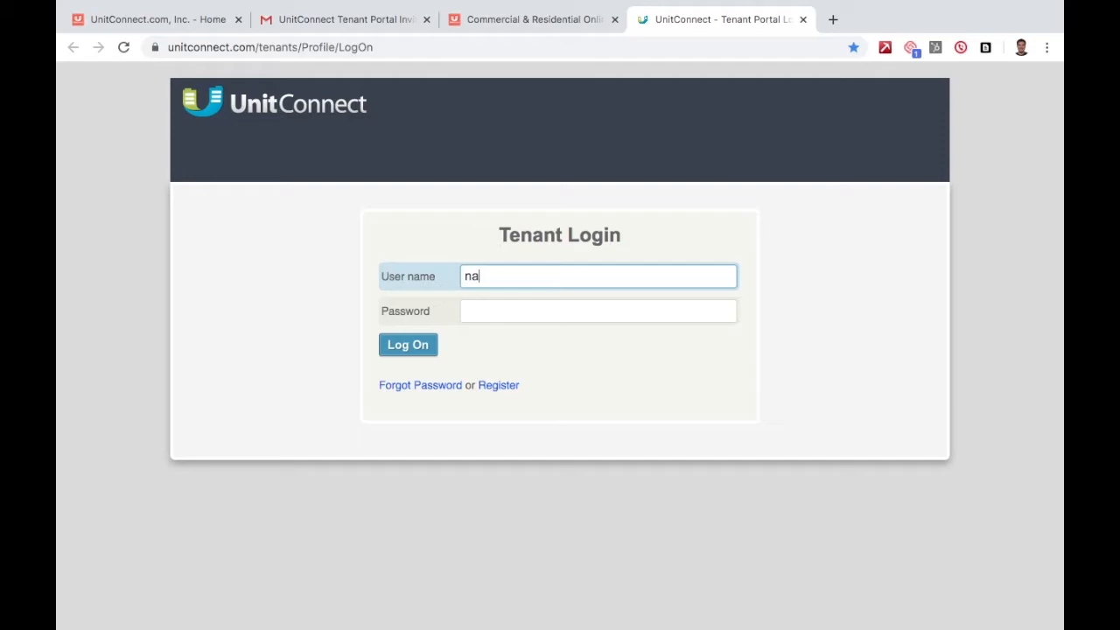
pyautogui.press('Tab')
pyautogui.write('•••••••••••')
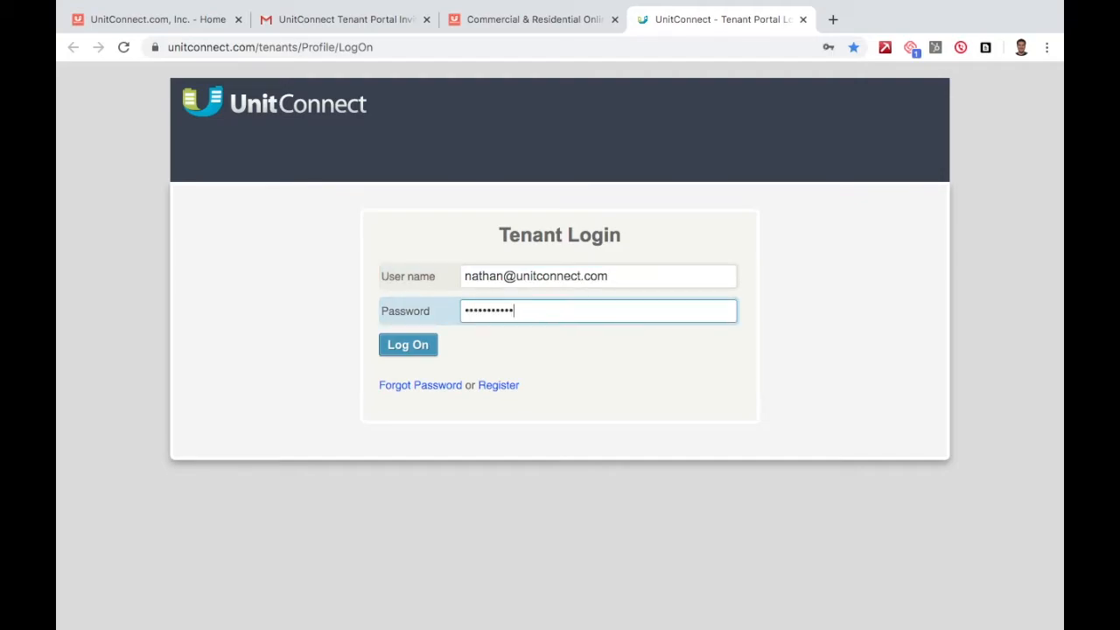
pyautogui.press('Return')
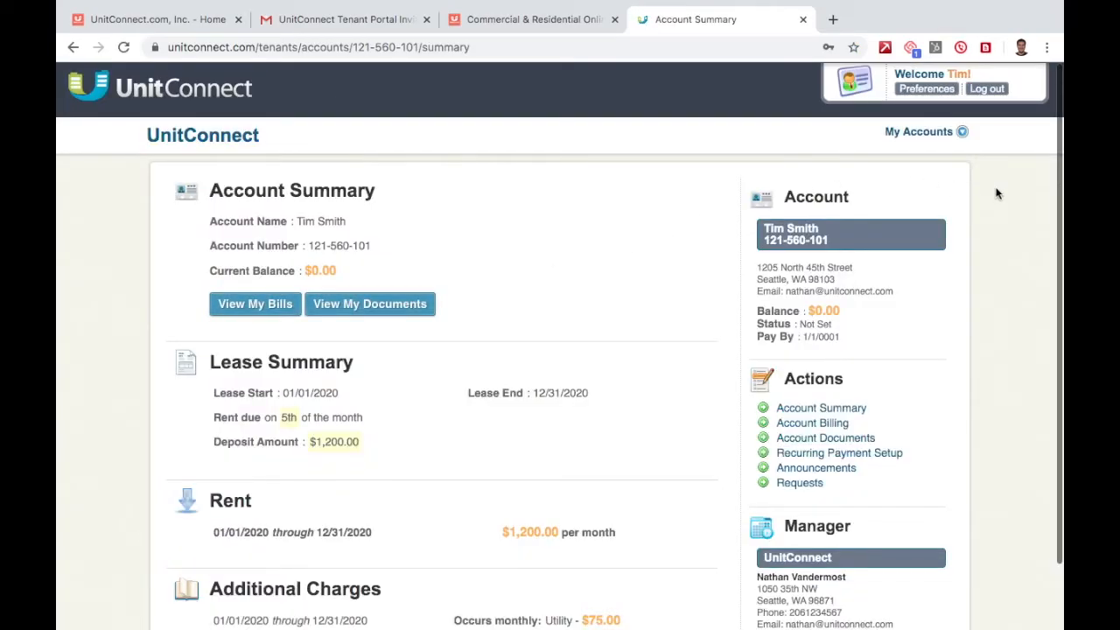
pyautogui.tripleClick(371, 223)
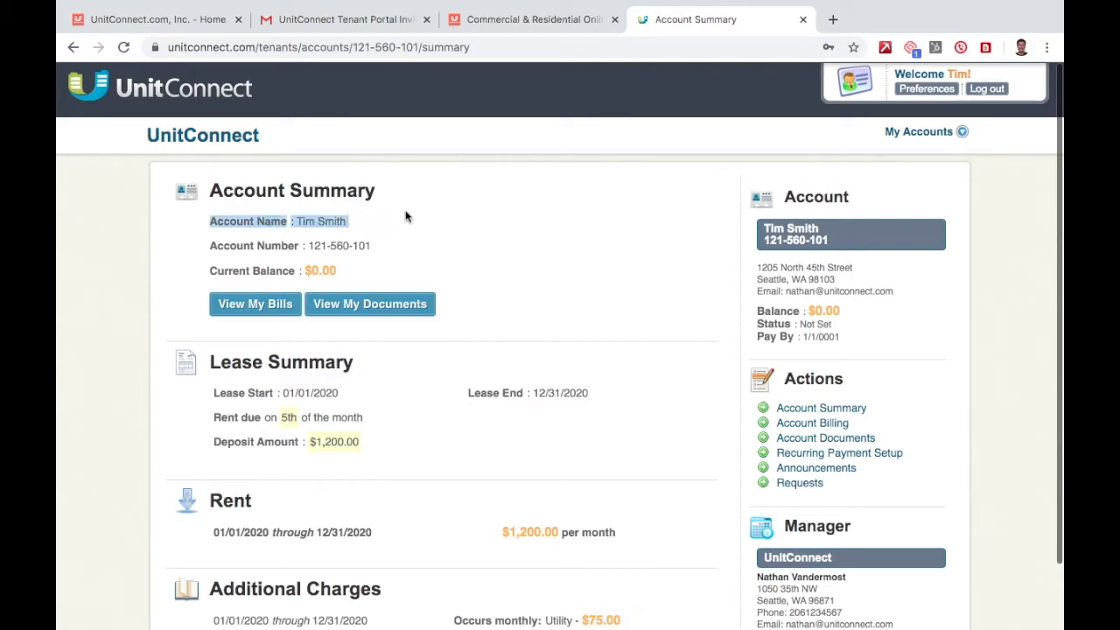
pyautogui.click(482, 214)
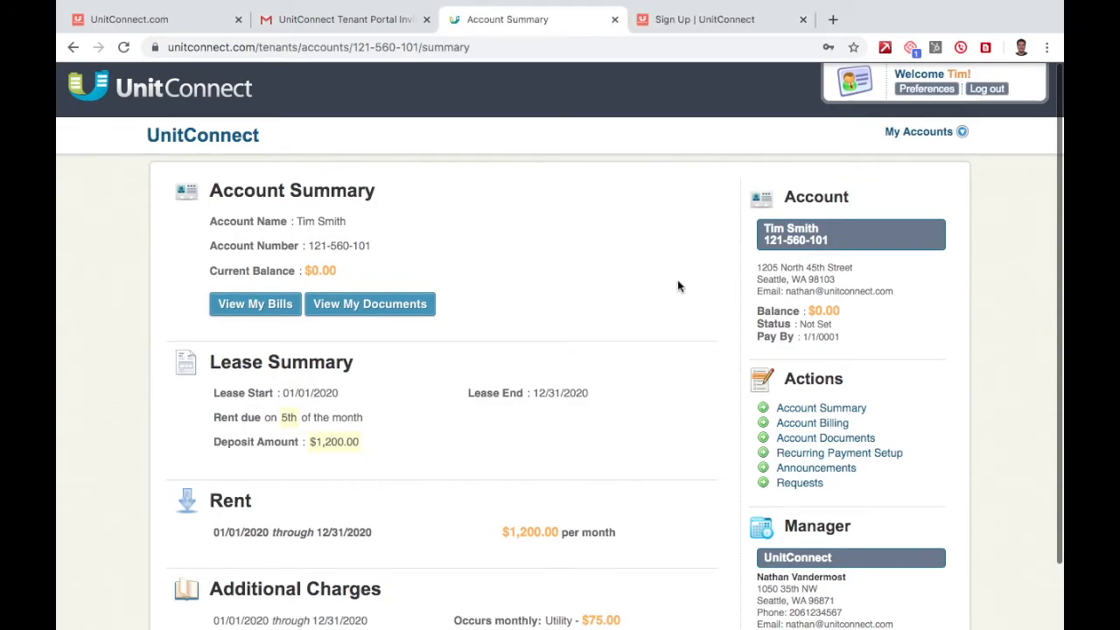
# Reload the manager's Tenant Portal Management page and list Registered Tenants (1).
pyautogui.click(184, 19)
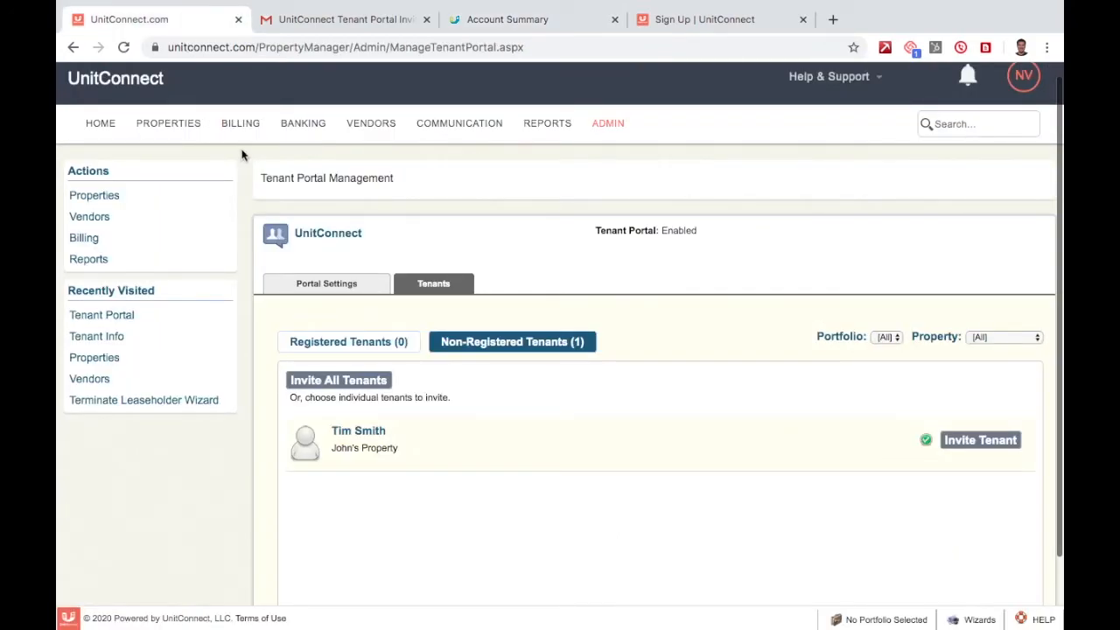
pyautogui.click(124, 48)
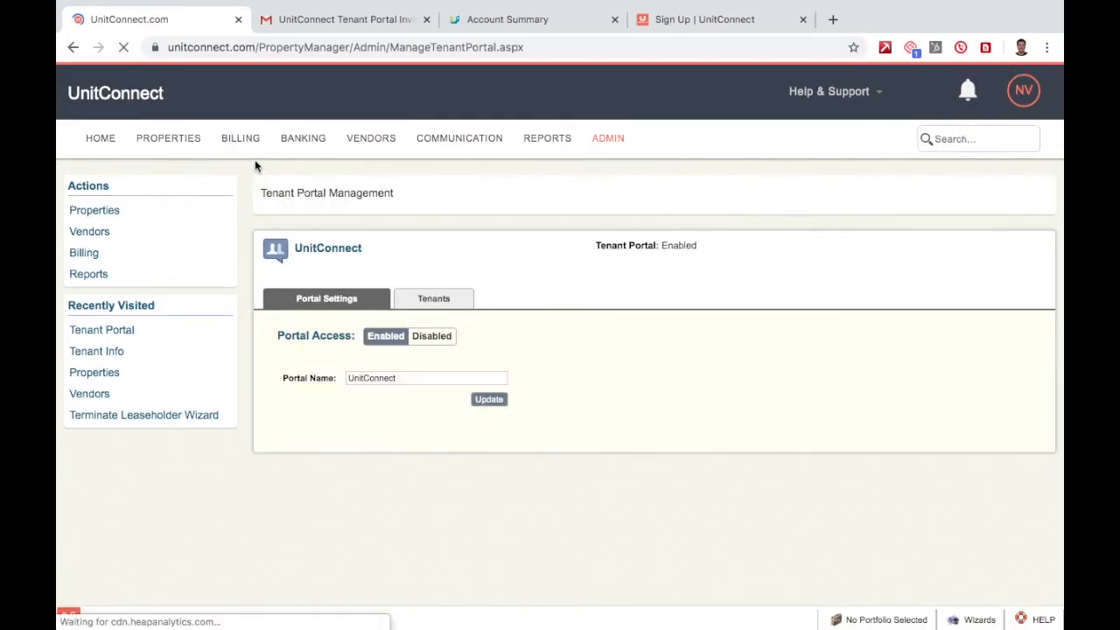
pyautogui.click(437, 295)
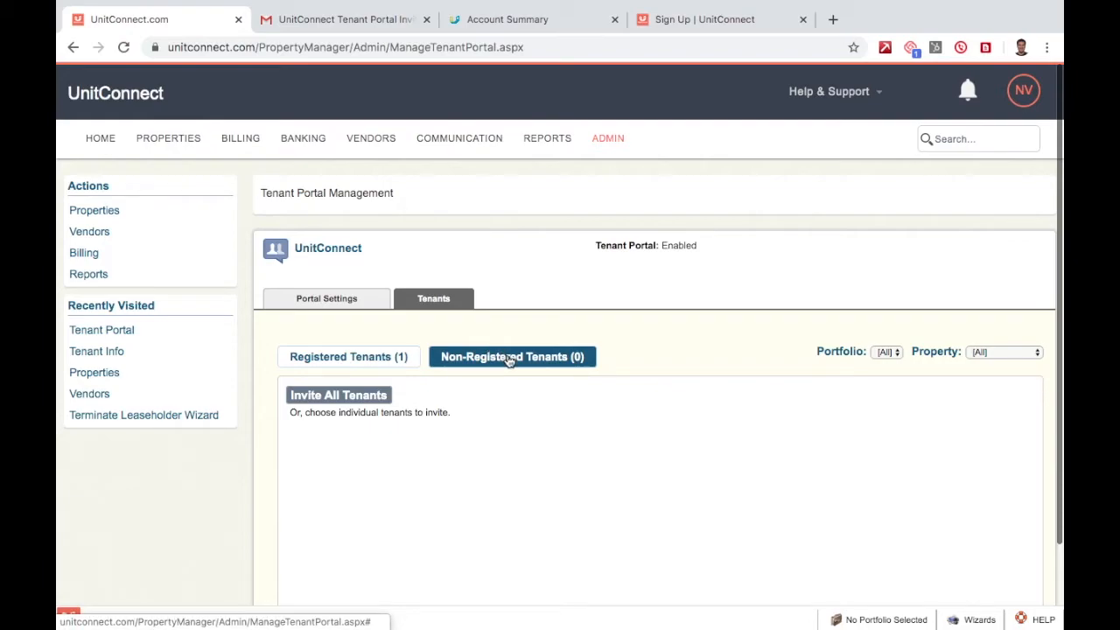
pyautogui.click(330, 366)
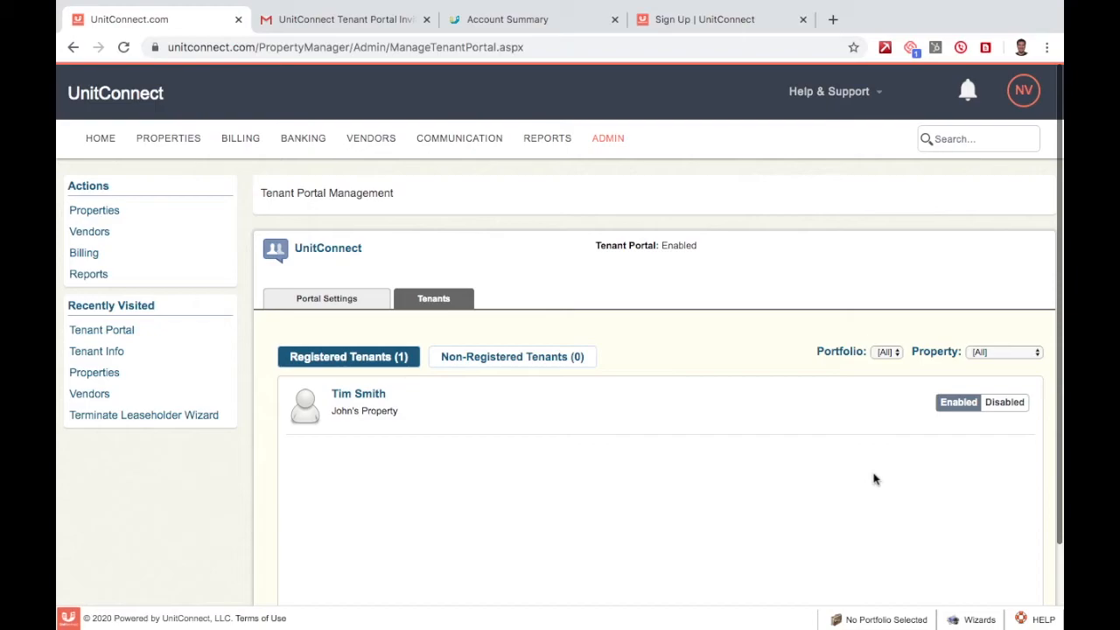
# Toggle the tenant's portal access to Disabled and back to Enabled, then open PROPERTIES.
pyautogui.click(1004, 408)
pyautogui.click(966, 409)
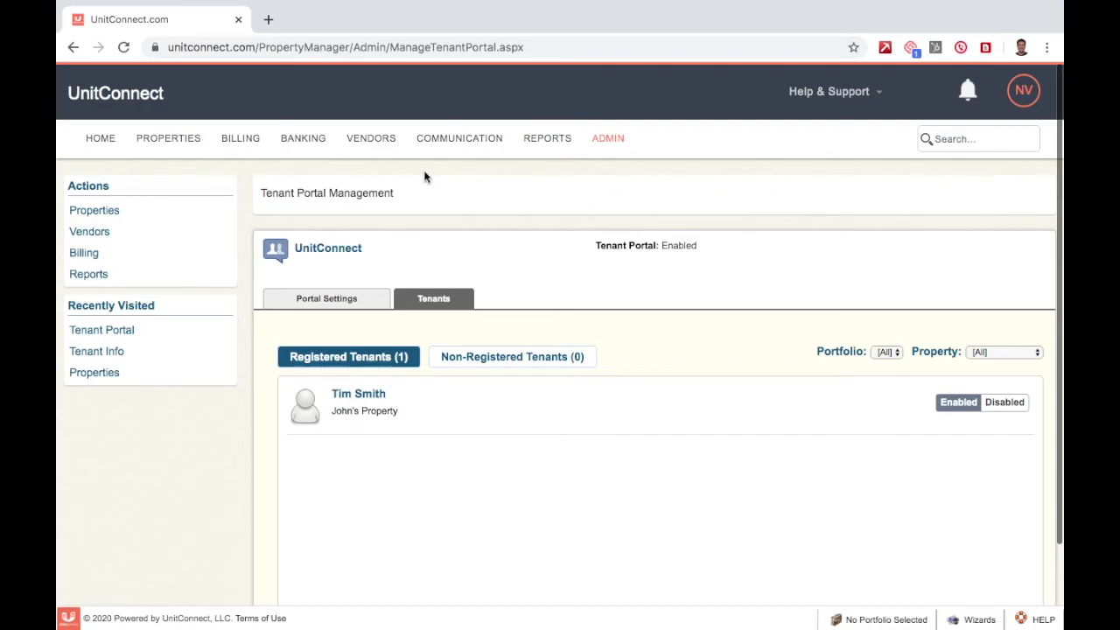
pyautogui.click(176, 141)
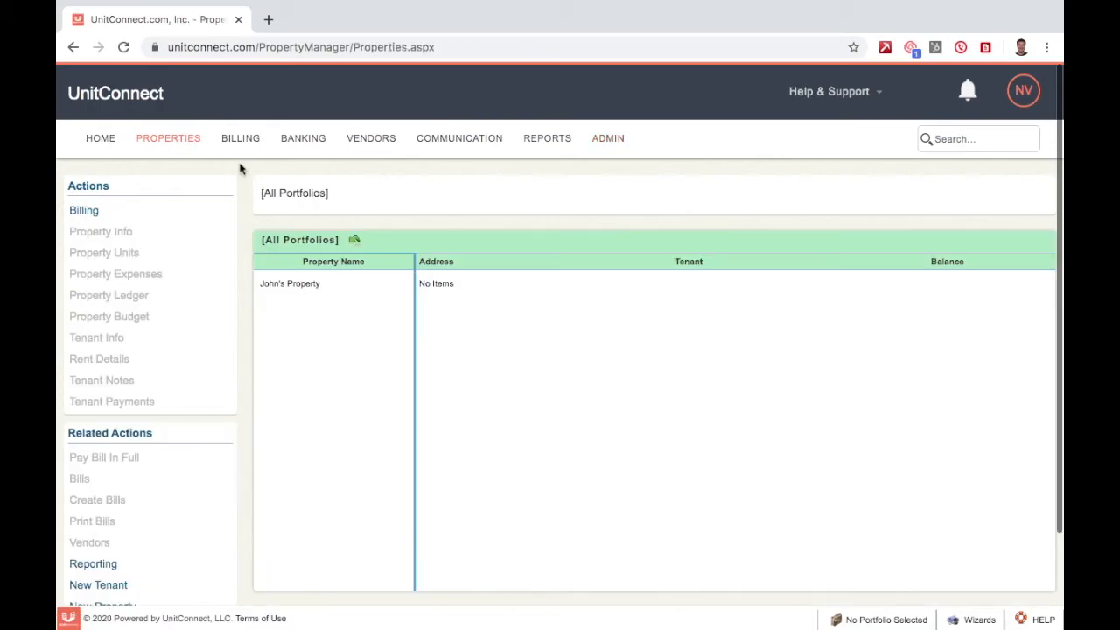
# Open the tenant's Tenant Info from the property's unit and view the Tenant Portal details.
pyautogui.click(310, 292)
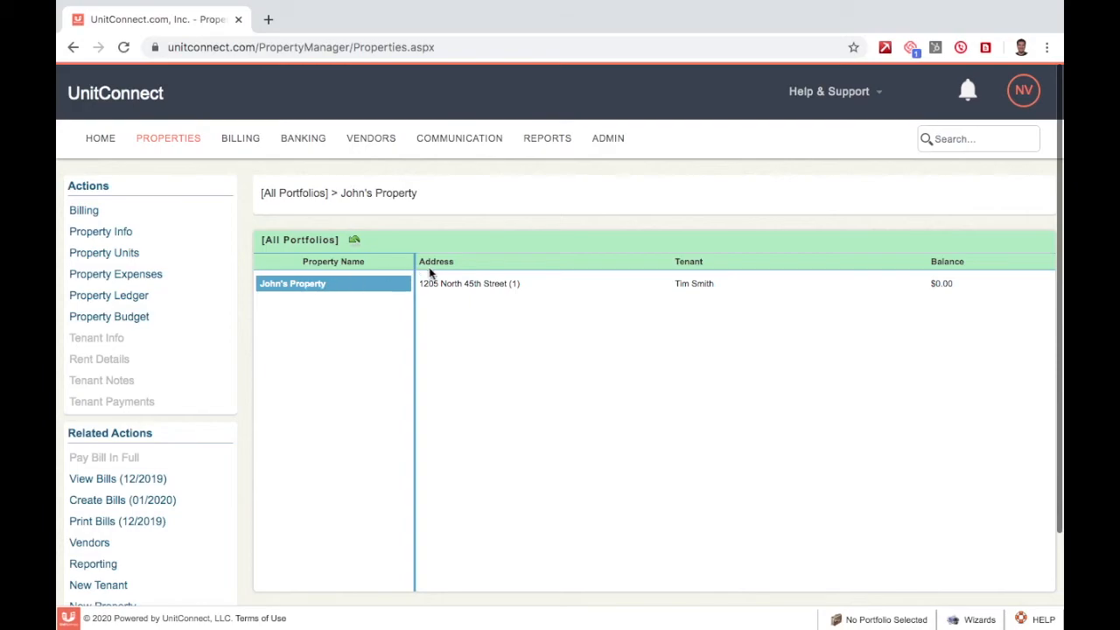
pyautogui.click(470, 283)
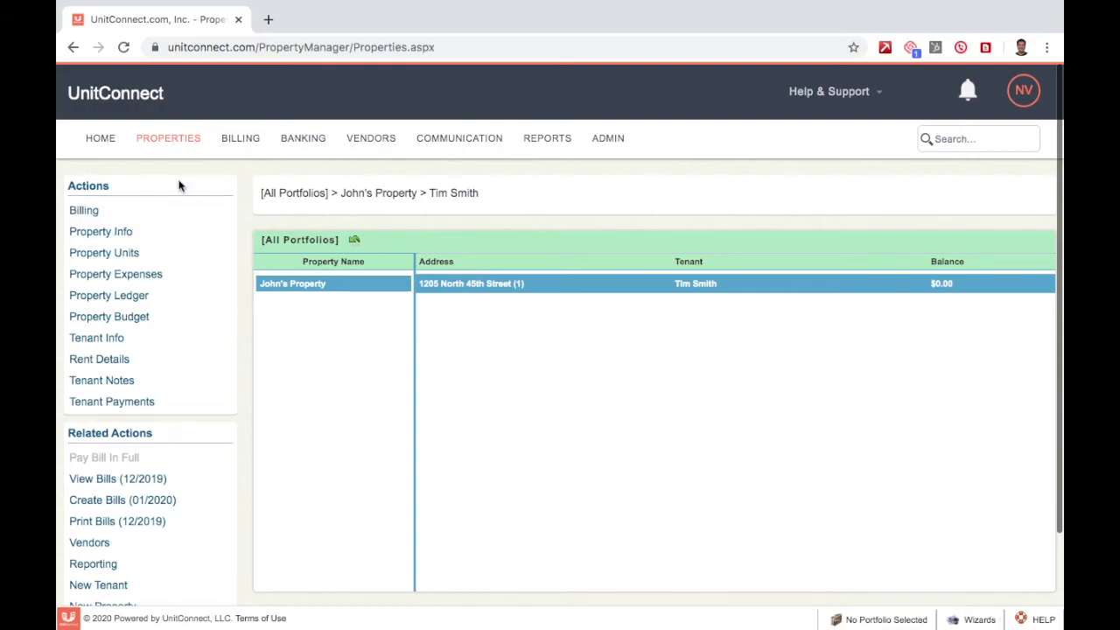
pyautogui.click(171, 339)
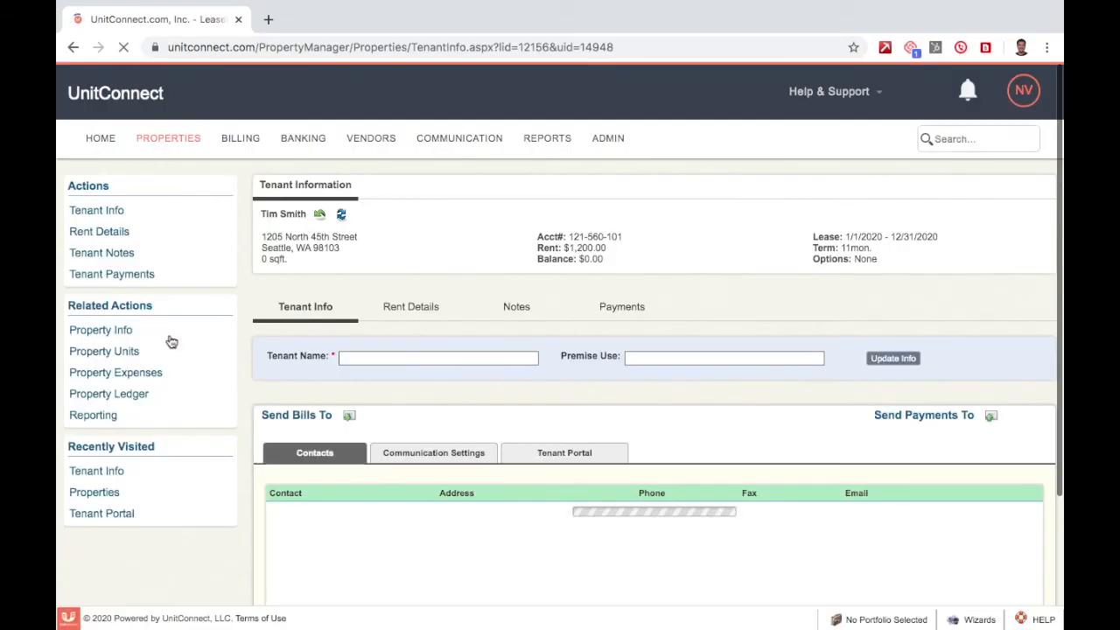
pyautogui.scroll(-3, 244, 278)
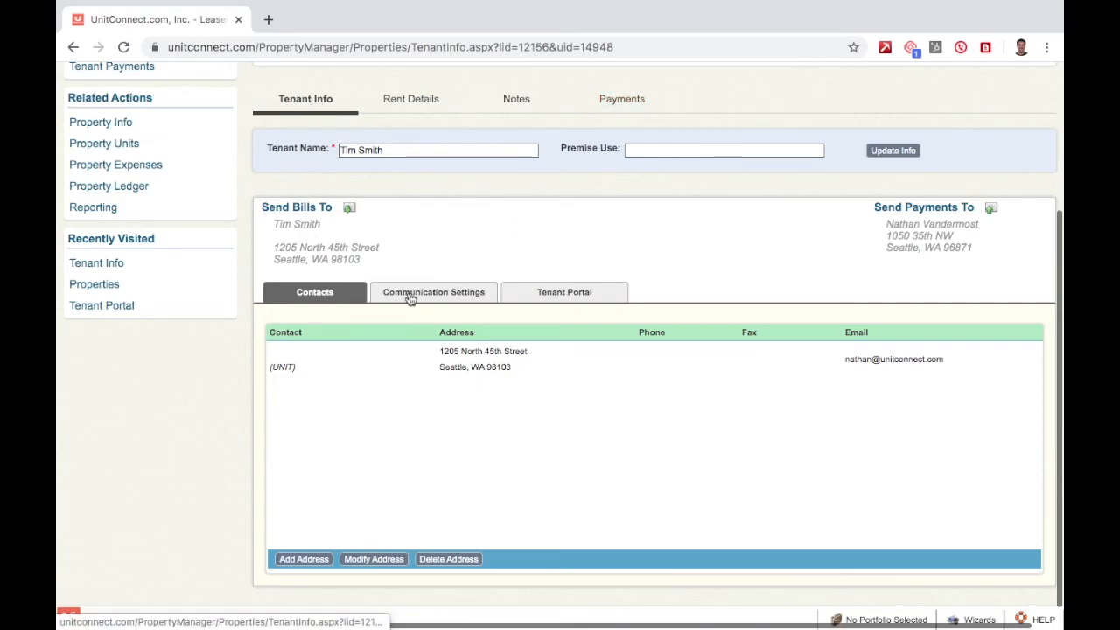
pyautogui.click(565, 295)
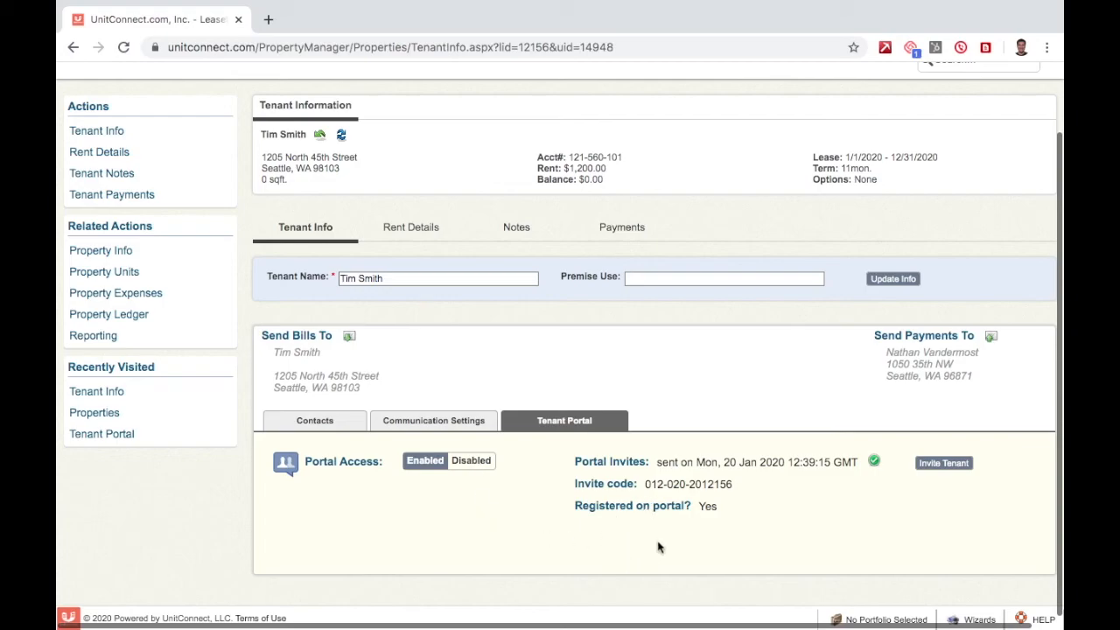
# Highlight the invite code value in the tenant portal details.
pyautogui.tripleClick(592, 481)
pyautogui.click(588, 481)
pyautogui.moveTo(580, 482); pyautogui.dragTo(743, 486)
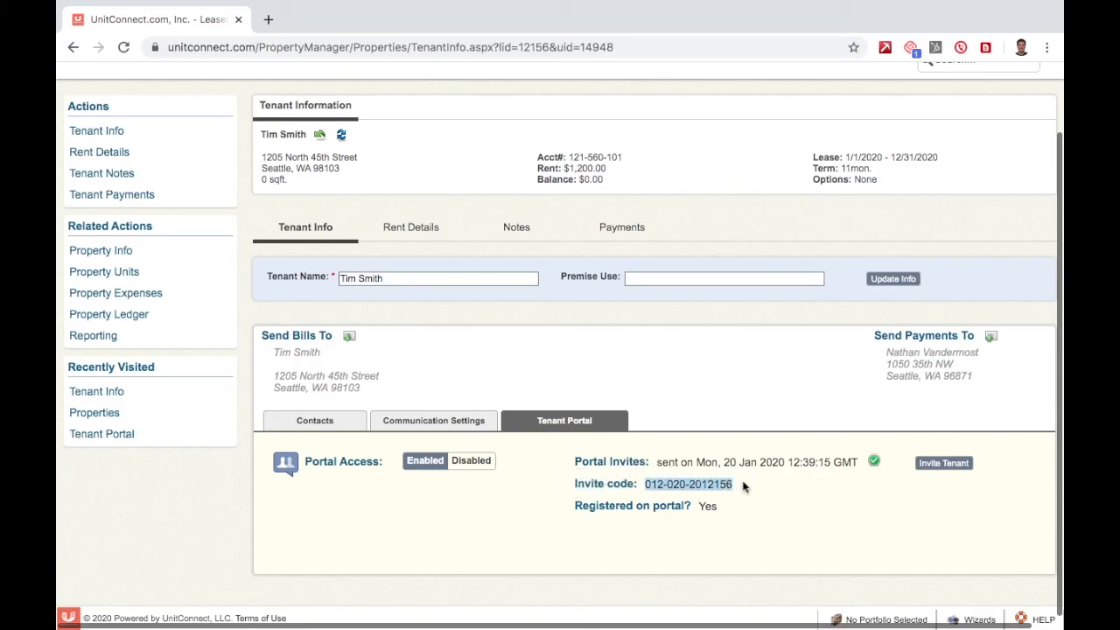